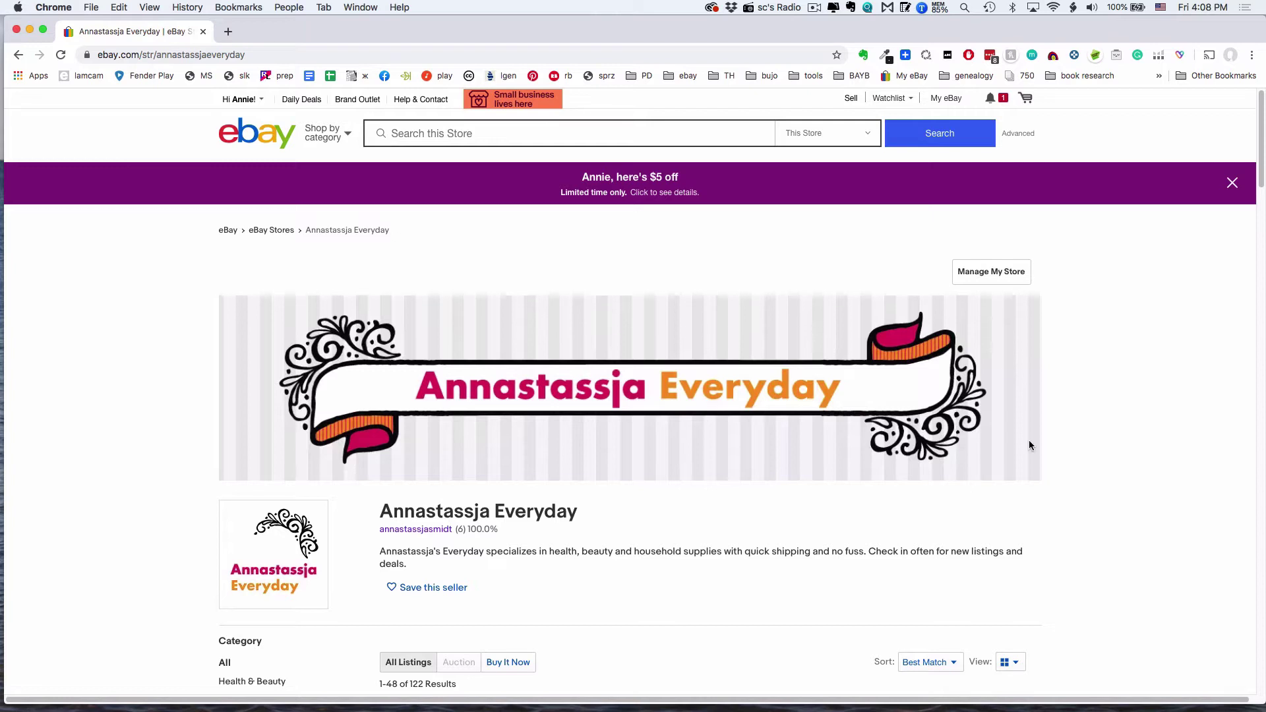
Review the store page's listings and expand the full set of Health & Beauty subcategories in the category navigation.
scroll(1028, 446, down, 5)
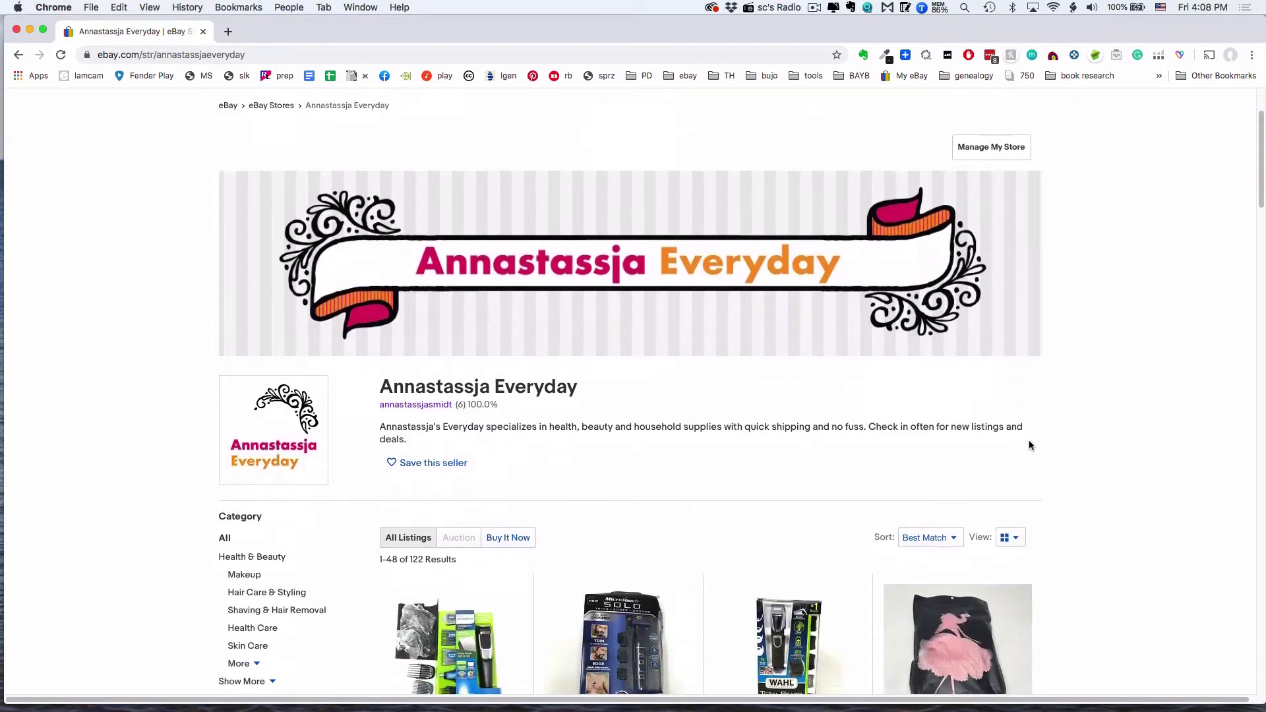
scroll(1028, 446, down, 7)
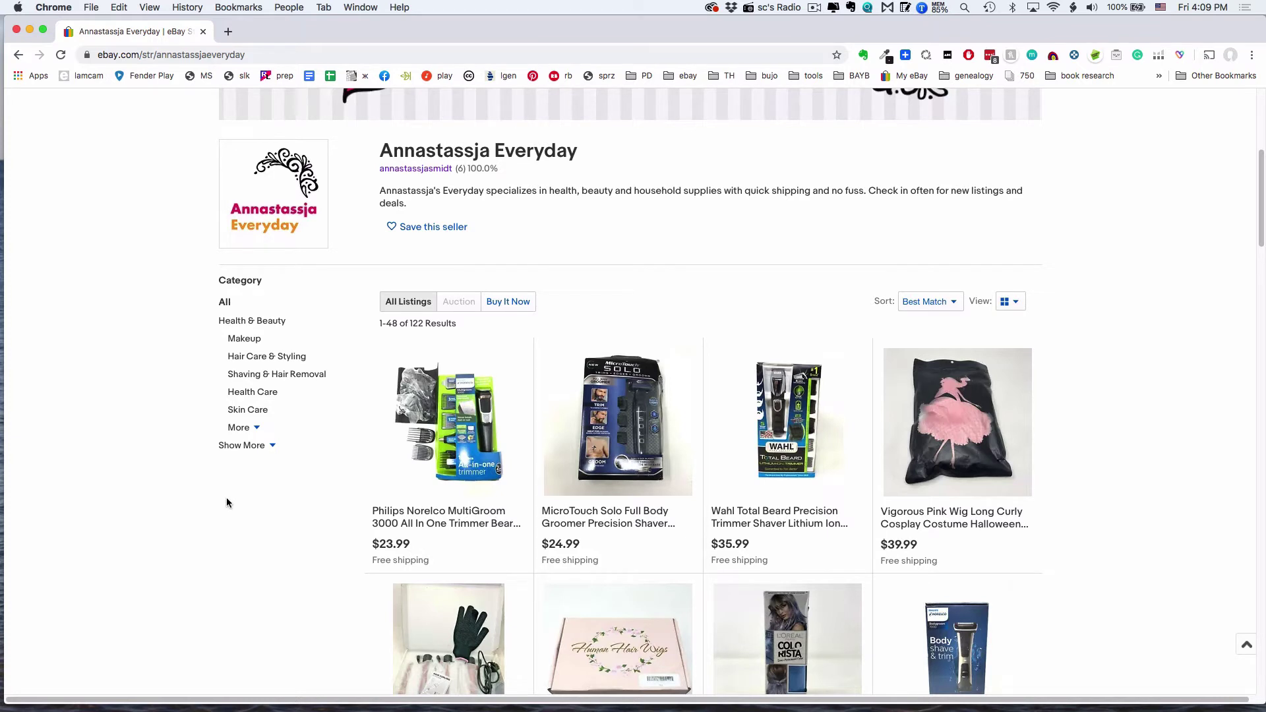
click(242, 428)
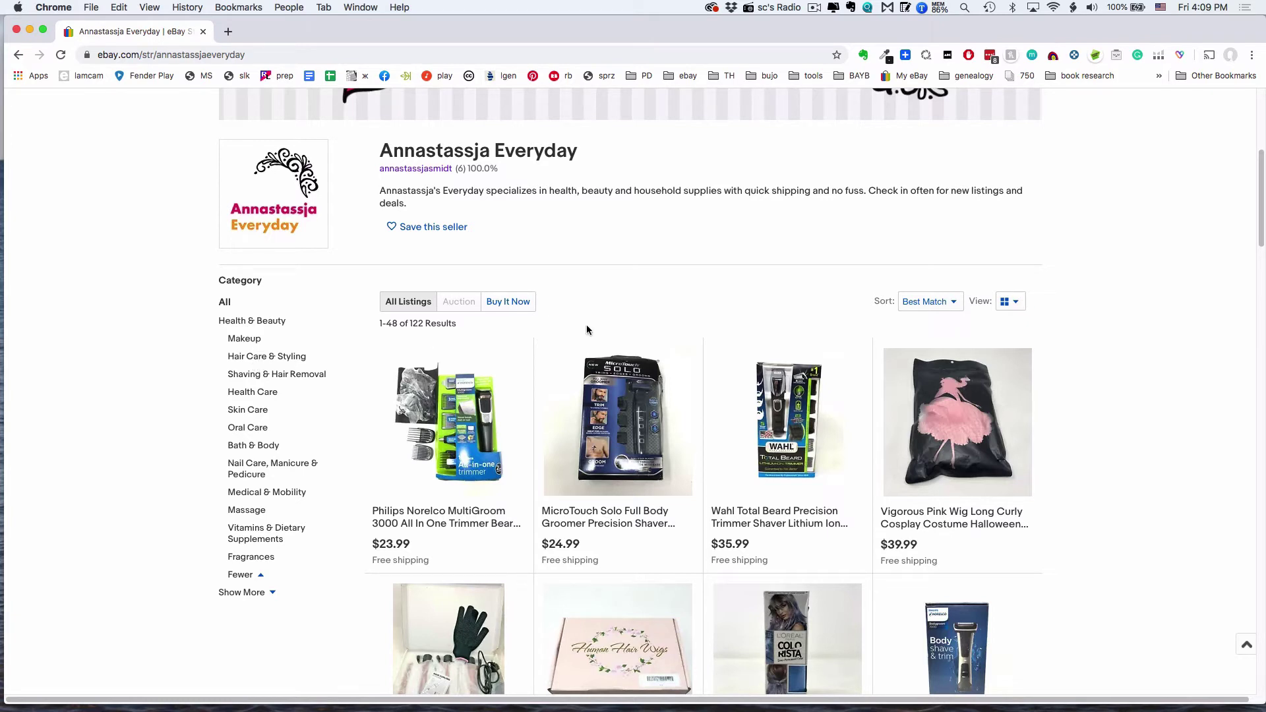
Open the management page for the Annastassja Everyday store.
scroll(587, 324, up, 5)
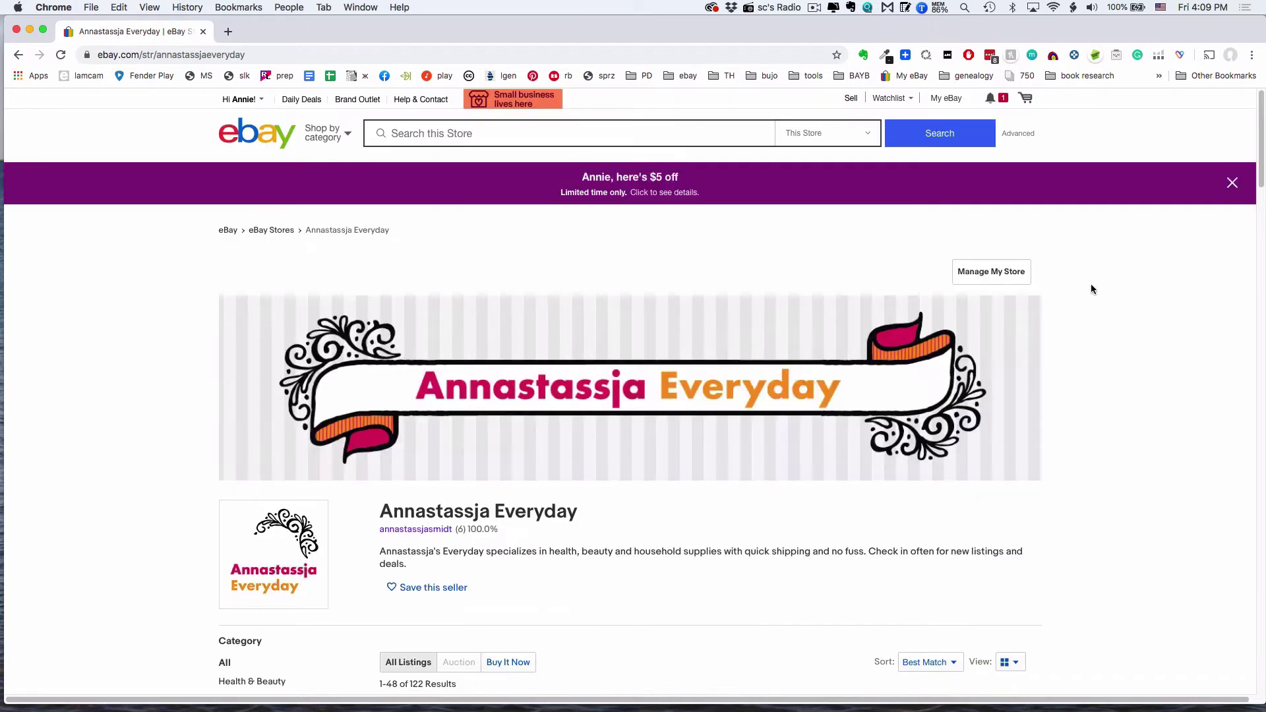
click(992, 277)
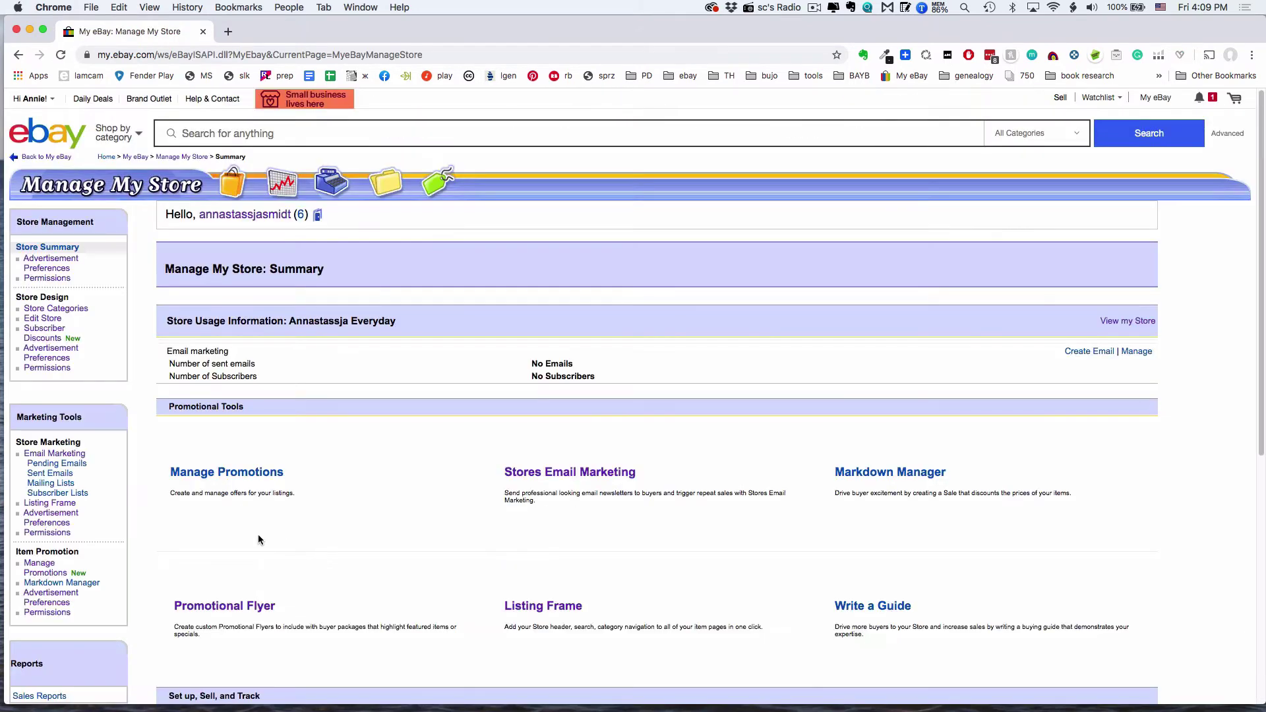
click(44, 319)
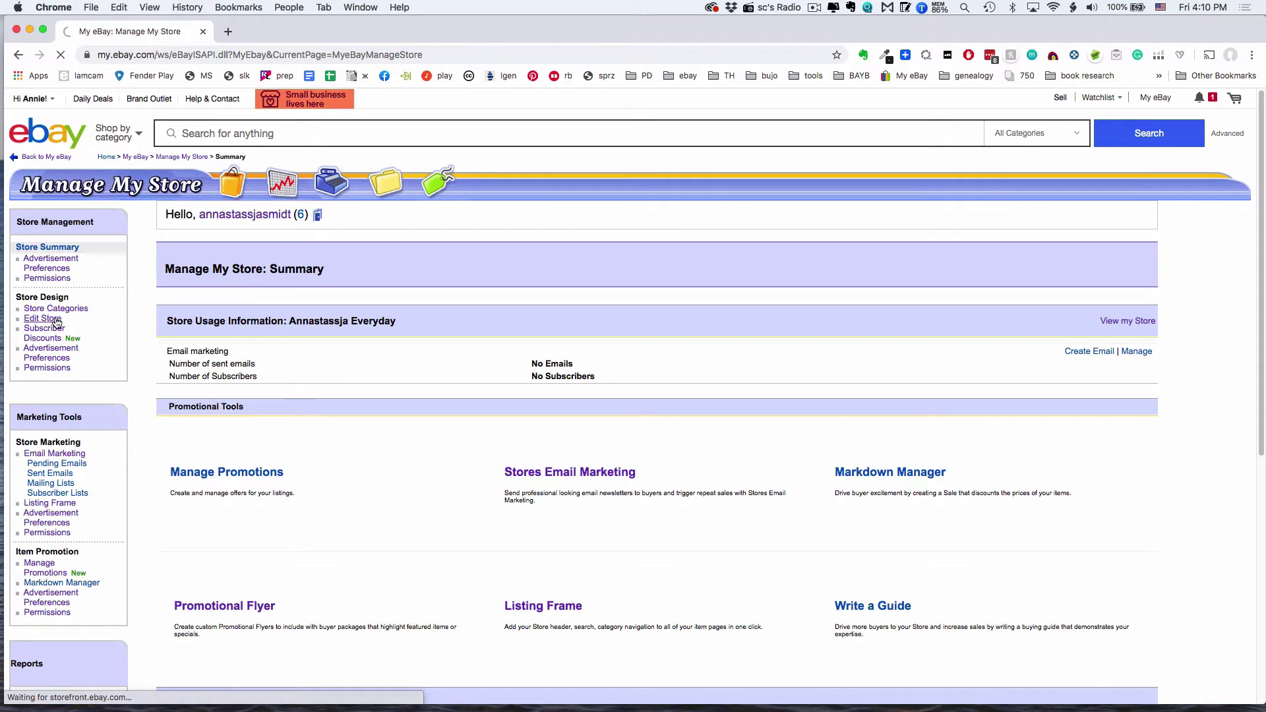
scroll(73, 408, down, 20)
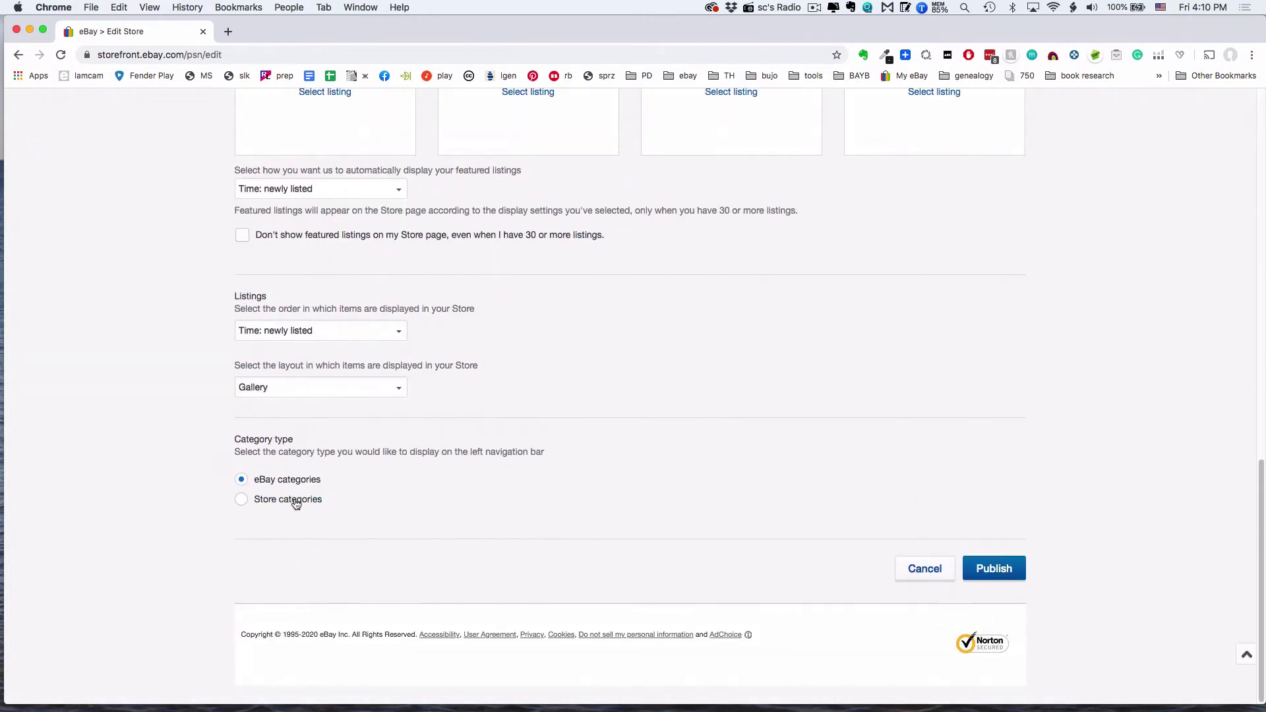
click(243, 500)
click(930, 573)
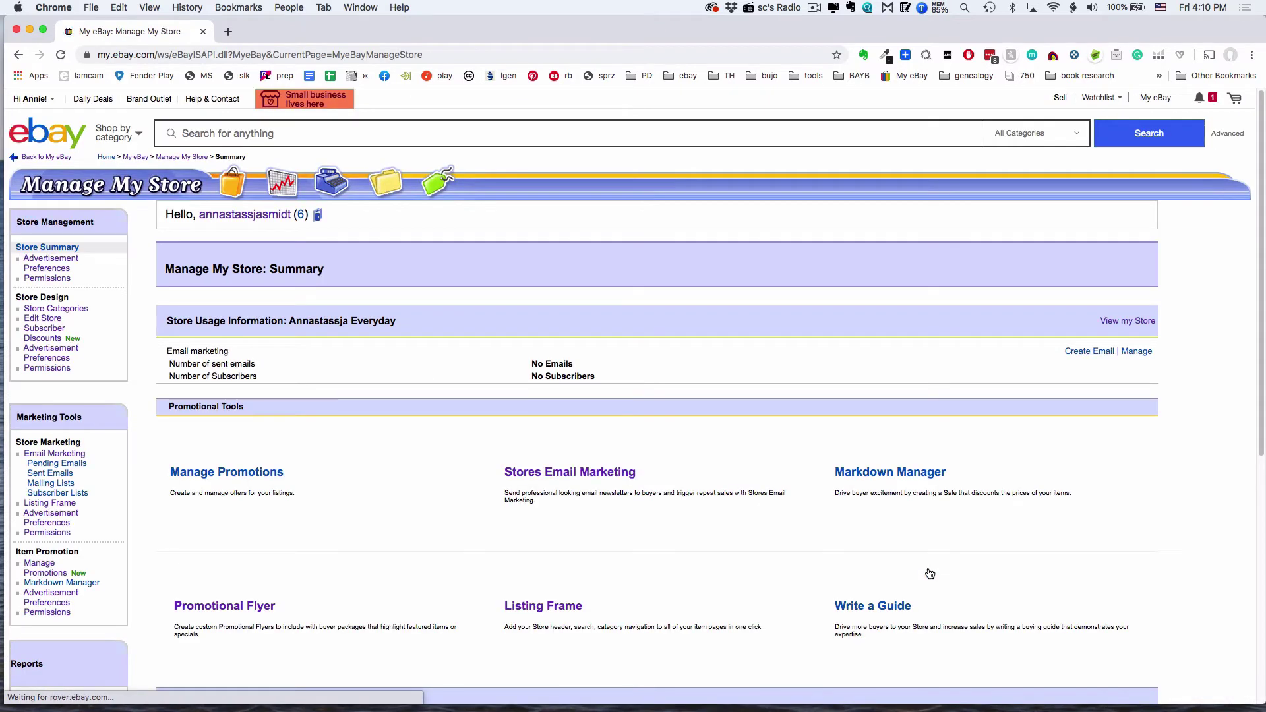
Open the Listing Frame settings and choose the store header with the left-navigation category list.
scroll(930, 573, down, 1)
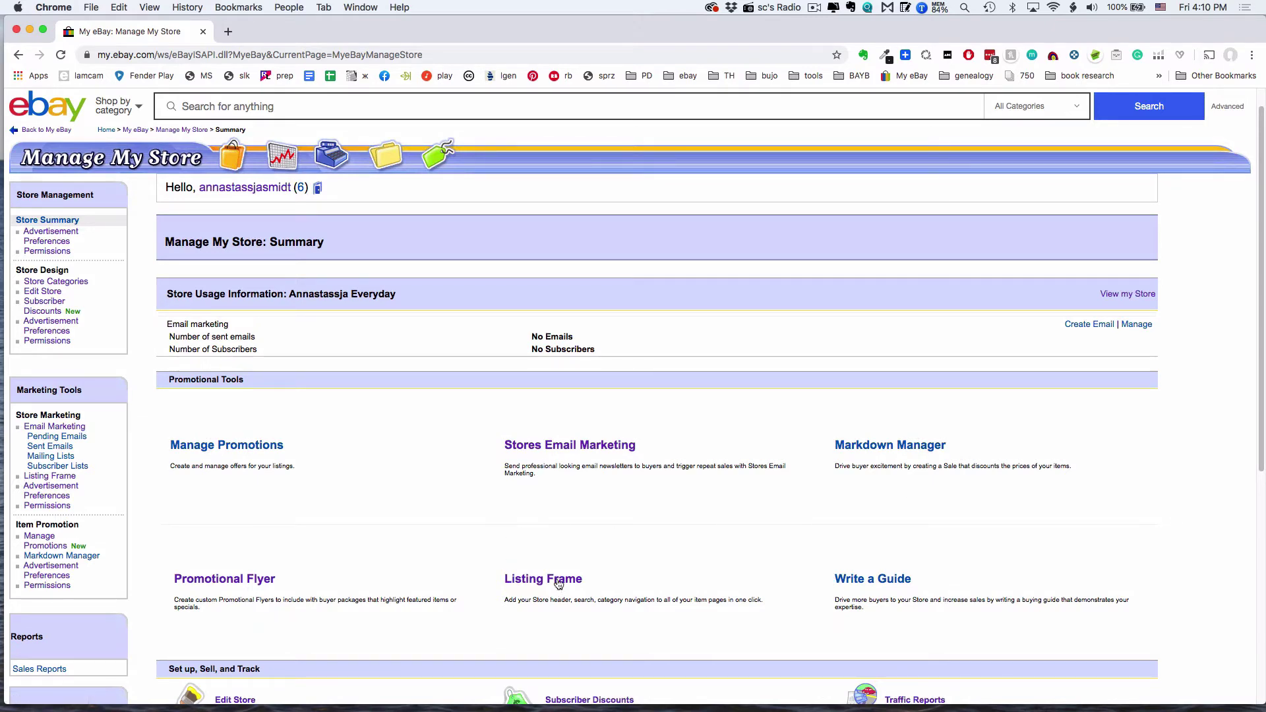
click(552, 580)
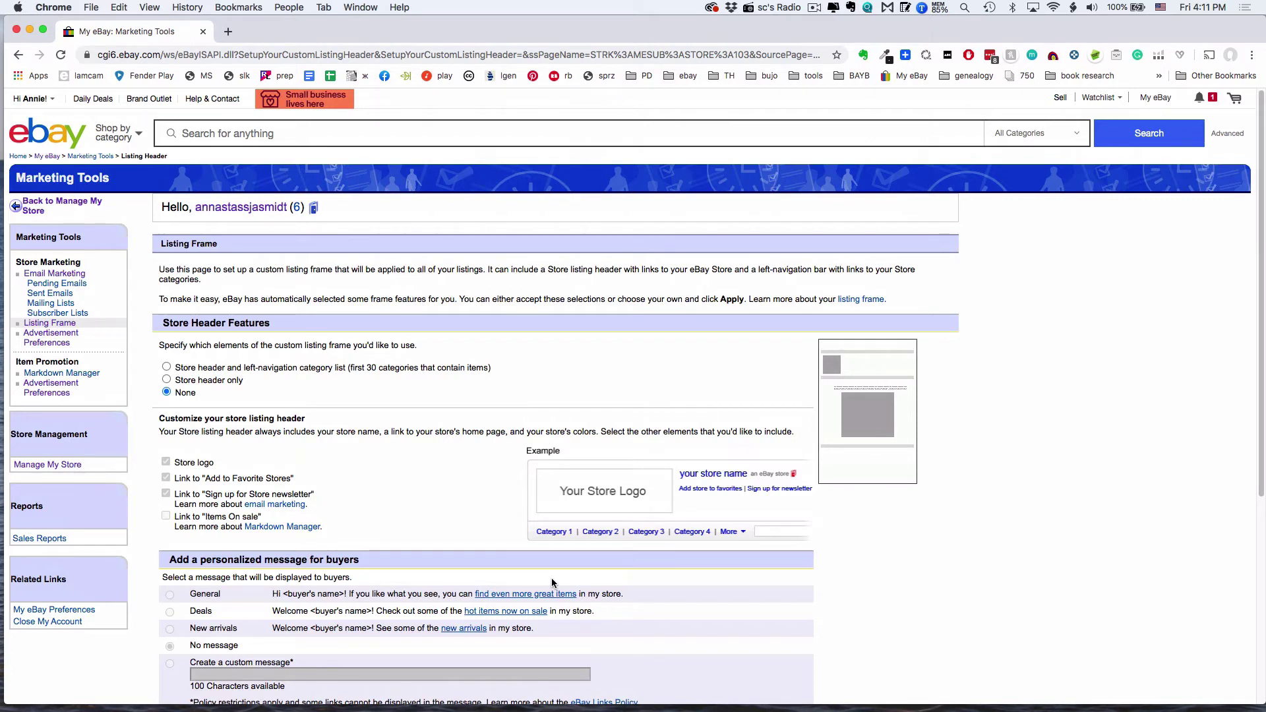
click(168, 368)
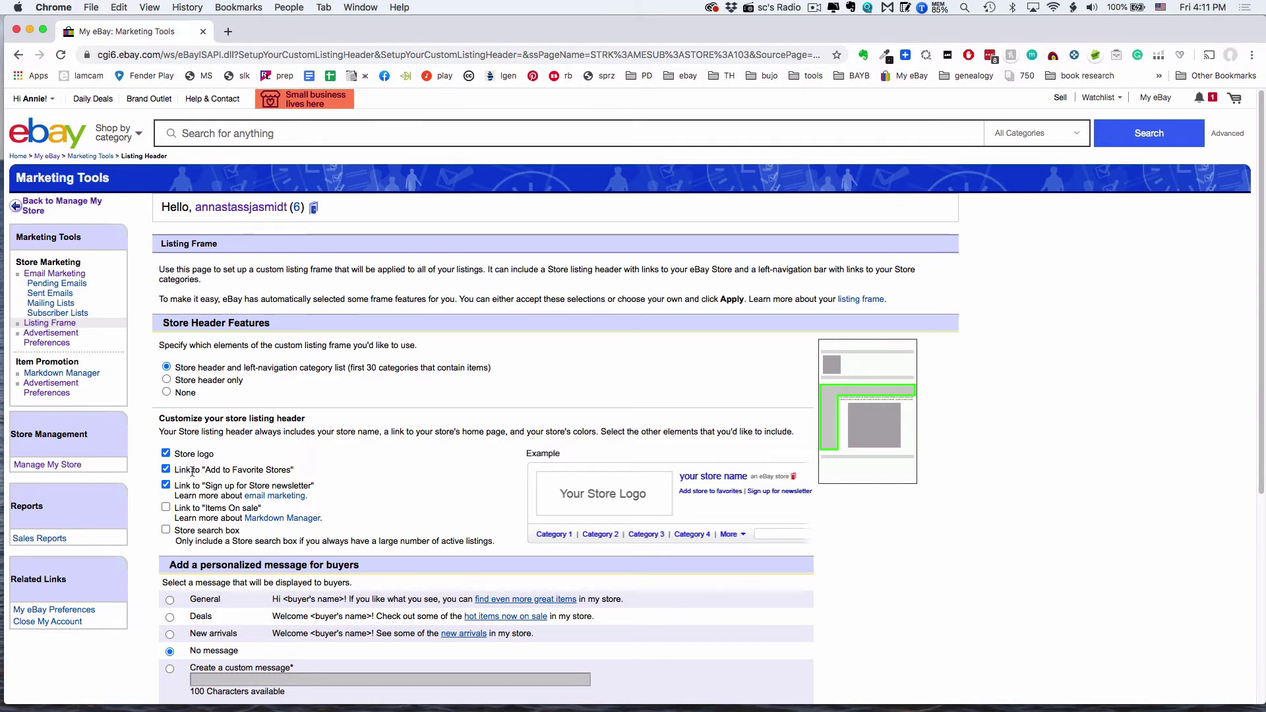
Include the "Items On sale" link and the Store search box in the listing header, and select the General message for buyers.
scroll(192, 471, down, 3)
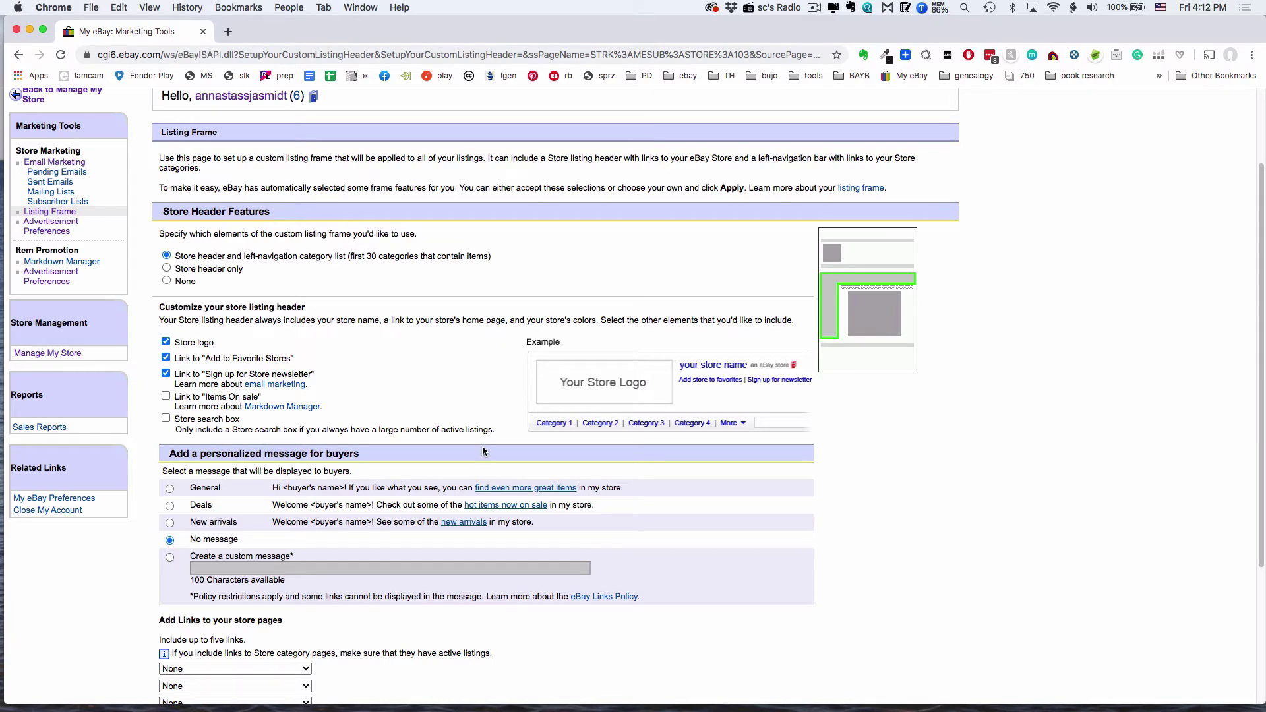
scroll(231, 268, down, 5)
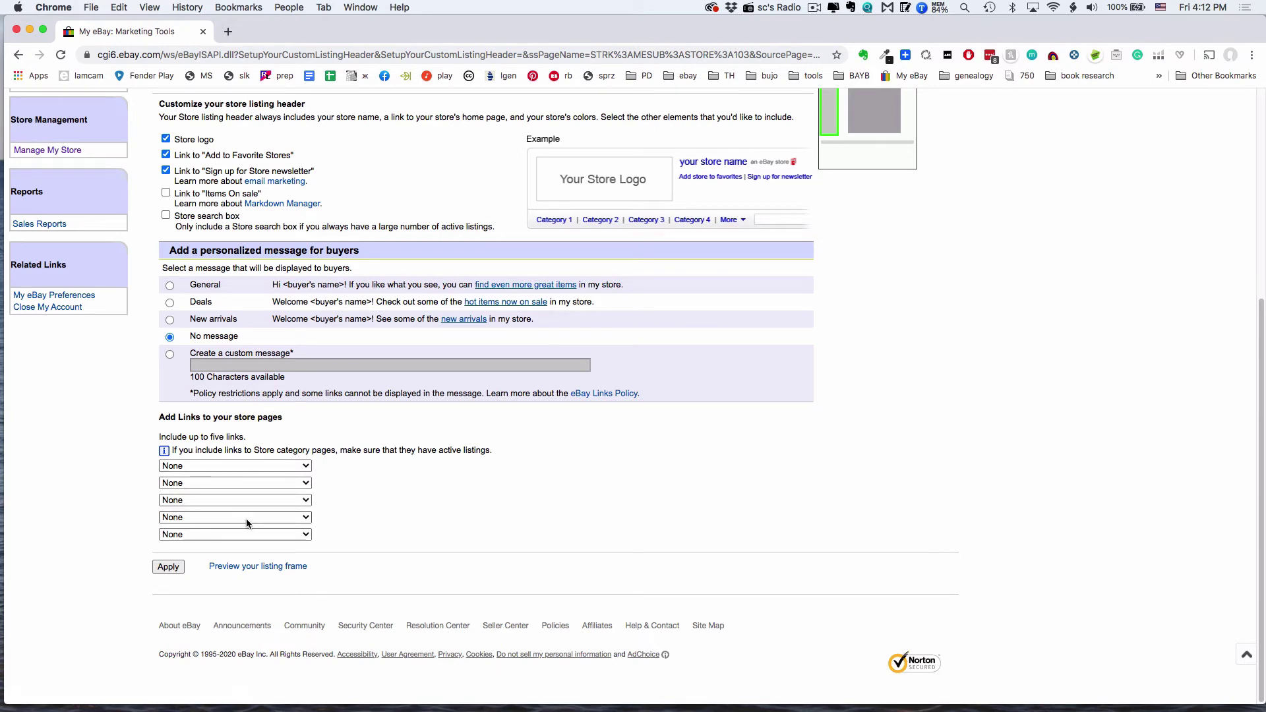
scroll(554, 416, up, 5)
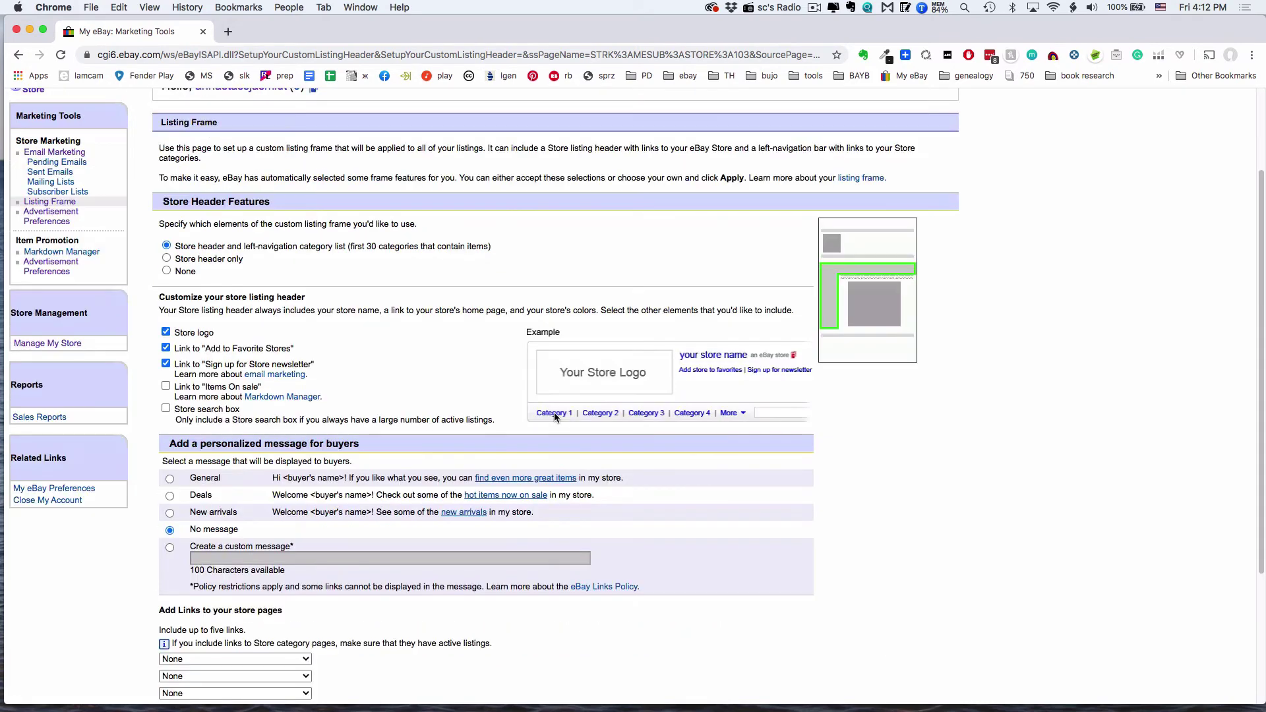
click(165, 386)
click(166, 409)
scroll(372, 474, down, 3)
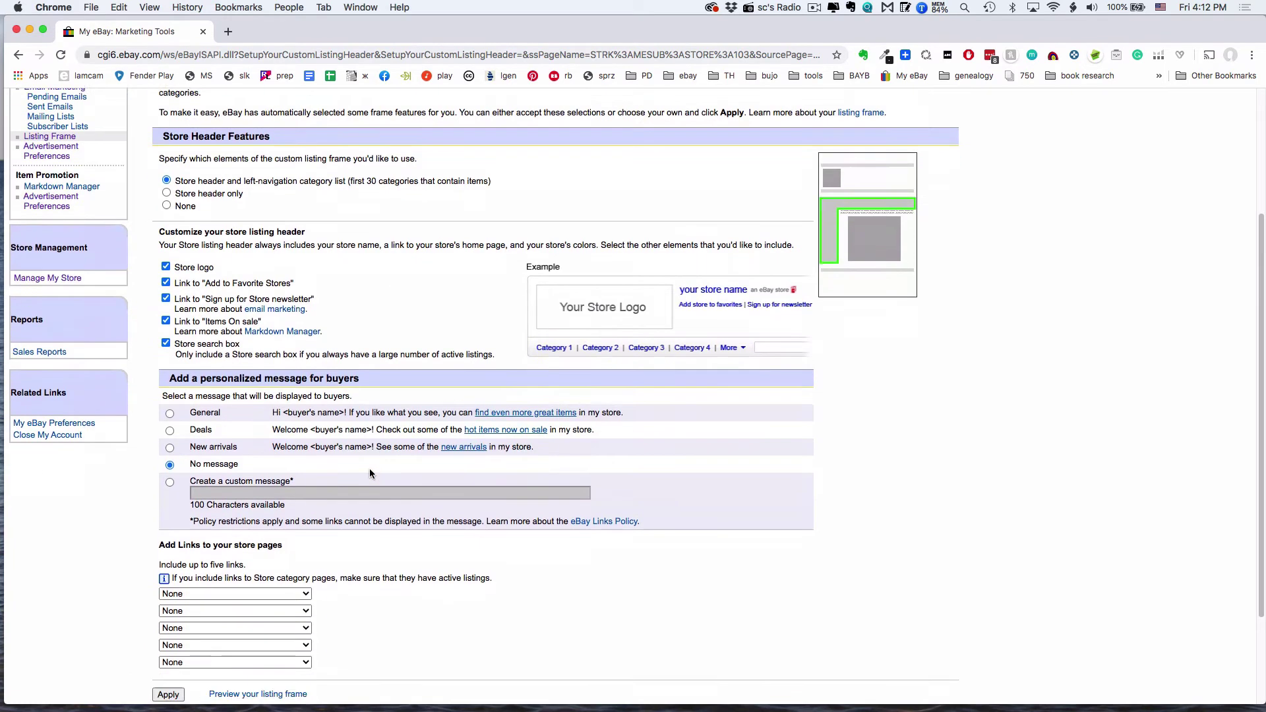
click(170, 344)
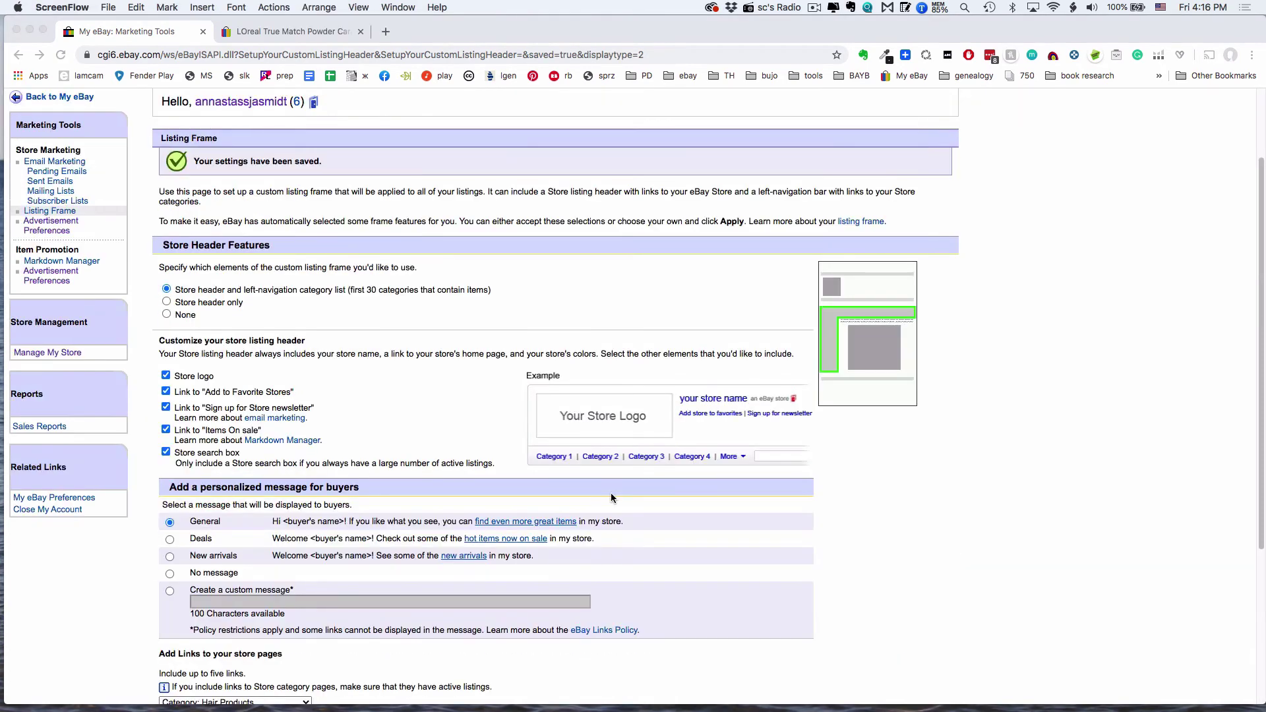
Preview the custom listing frame, close the preview, and apply the listing frame settings.
scroll(611, 498, down, 5)
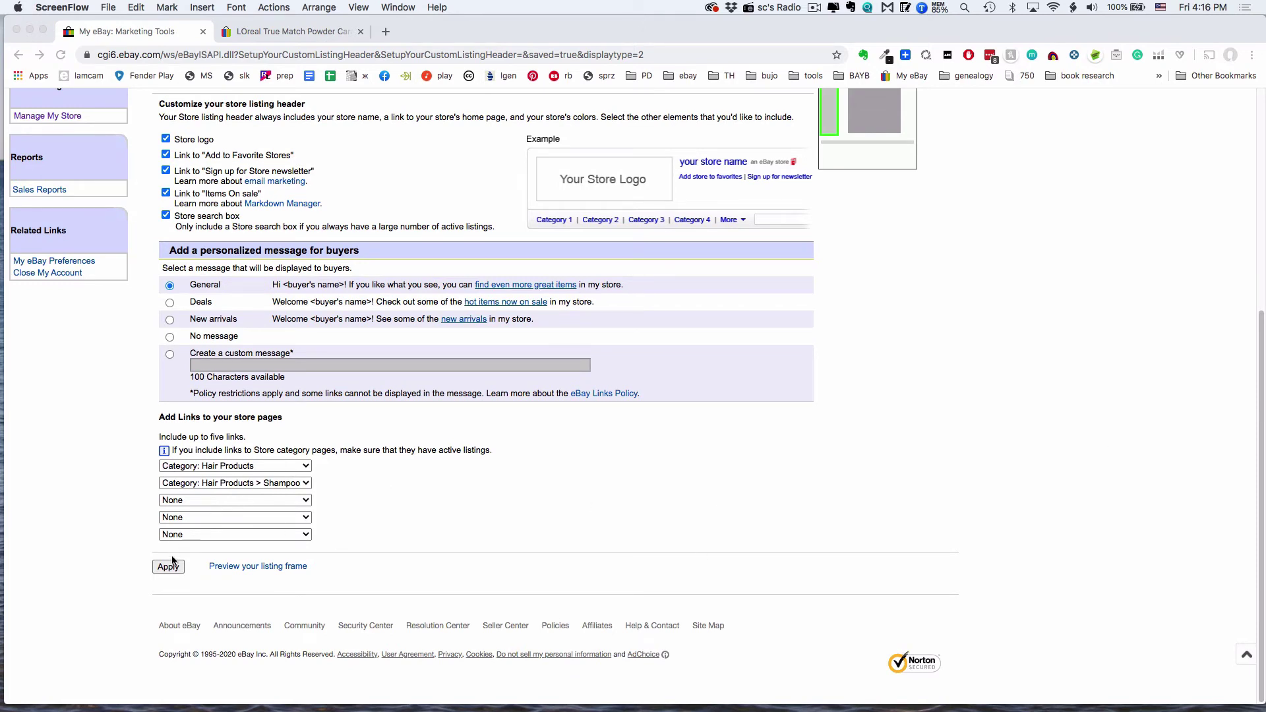
click(258, 590)
click(257, 567)
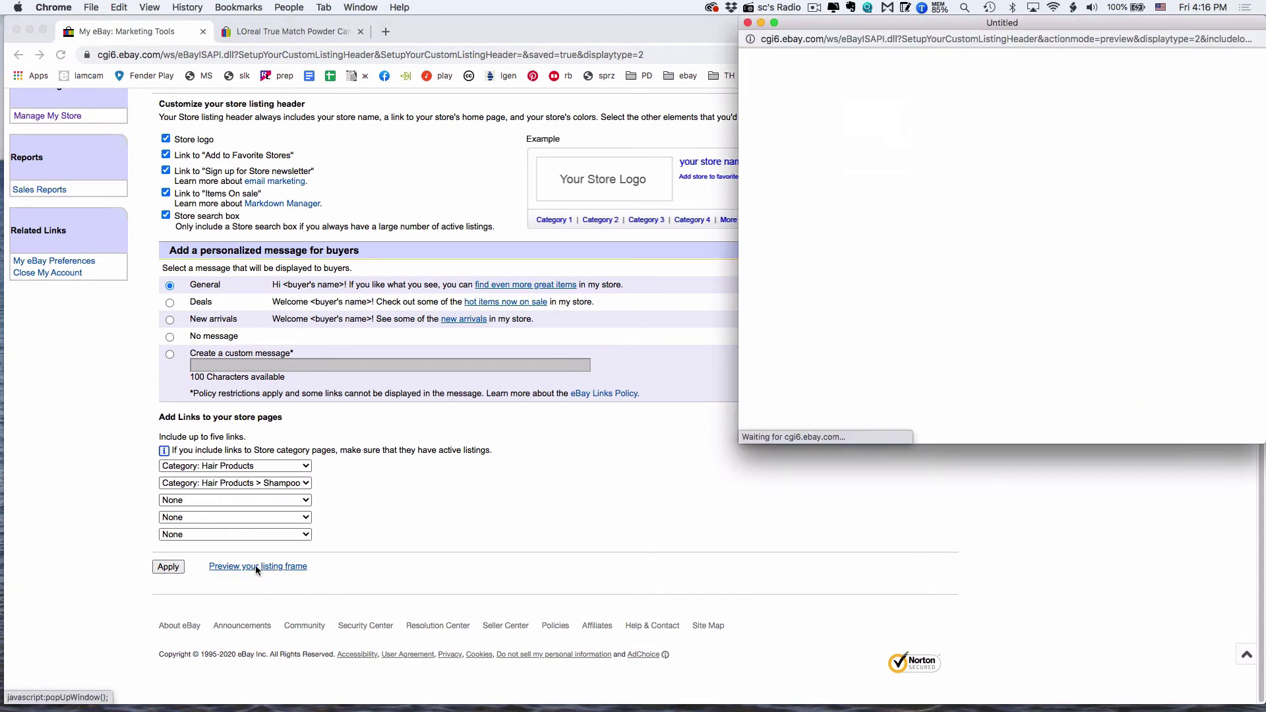
drag(974, 25, 573, 141)
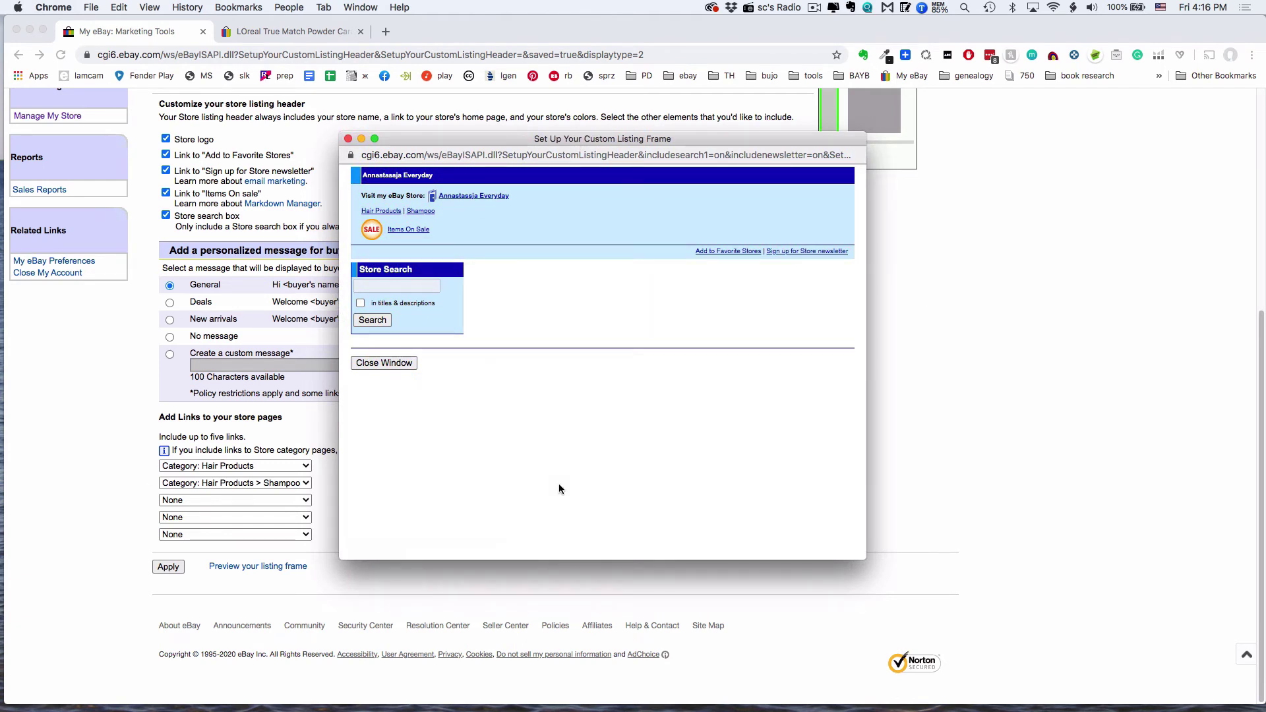
click(348, 139)
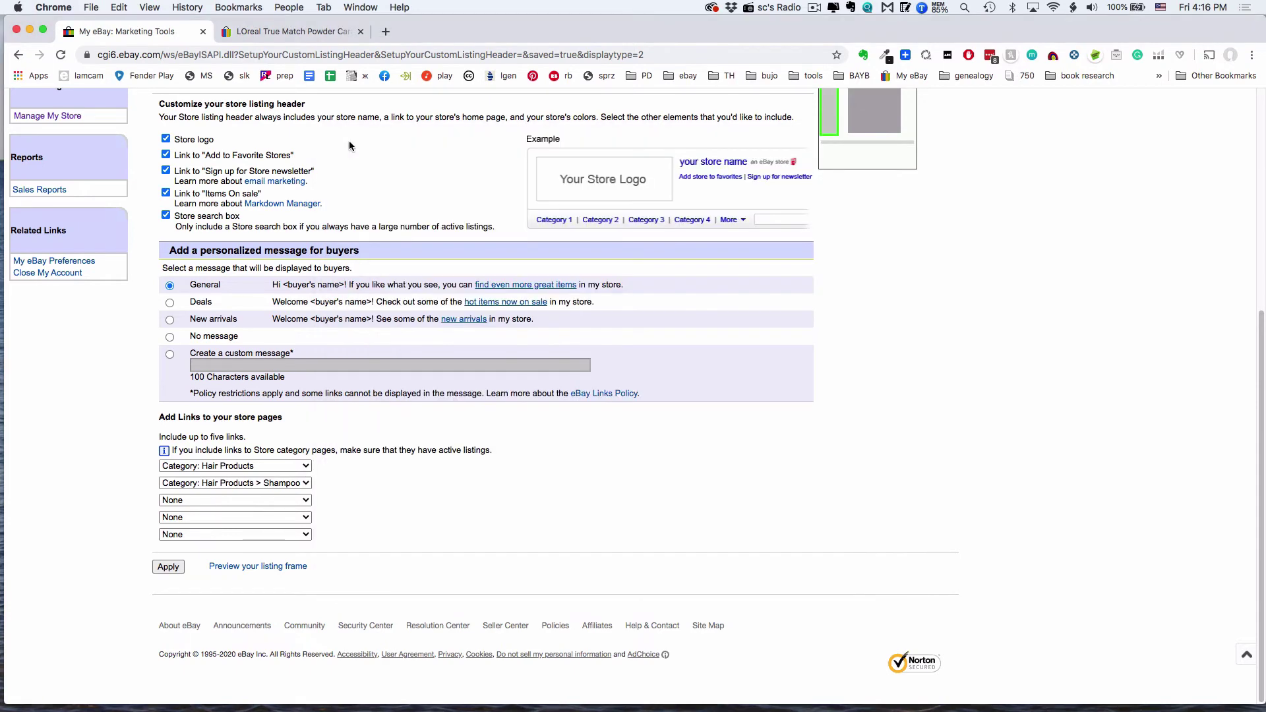
click(175, 567)
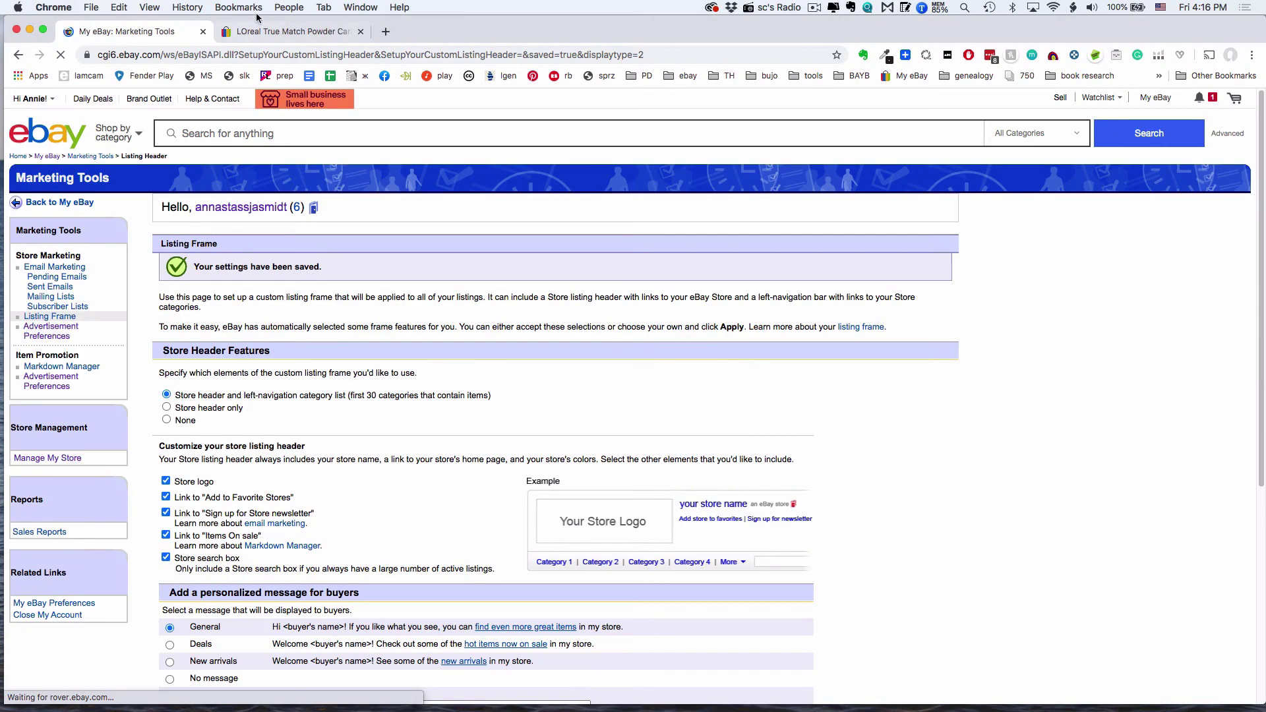
Inspect the store header in the LOreal True Match Powder listing's description, and return to review the Listing Frame settings.
click(301, 31)
scroll(608, 550, down, 10)
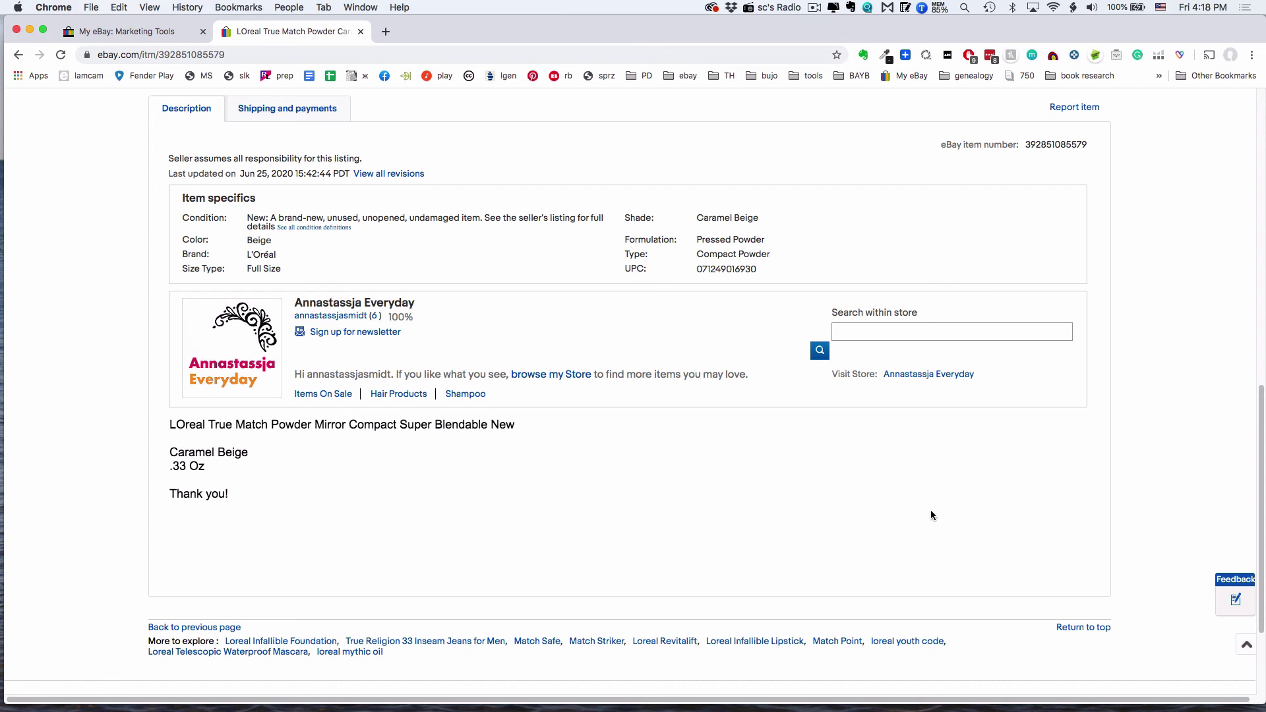
click(148, 33)
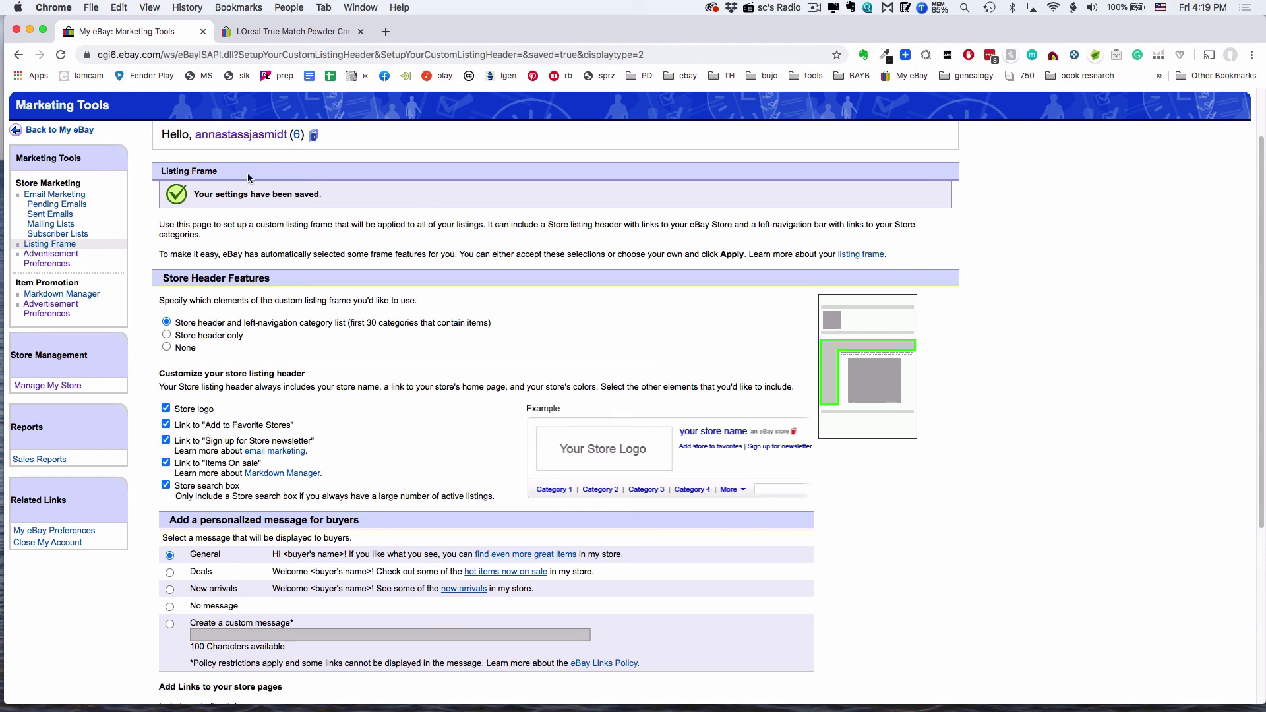
scroll(394, 488, down, 5)
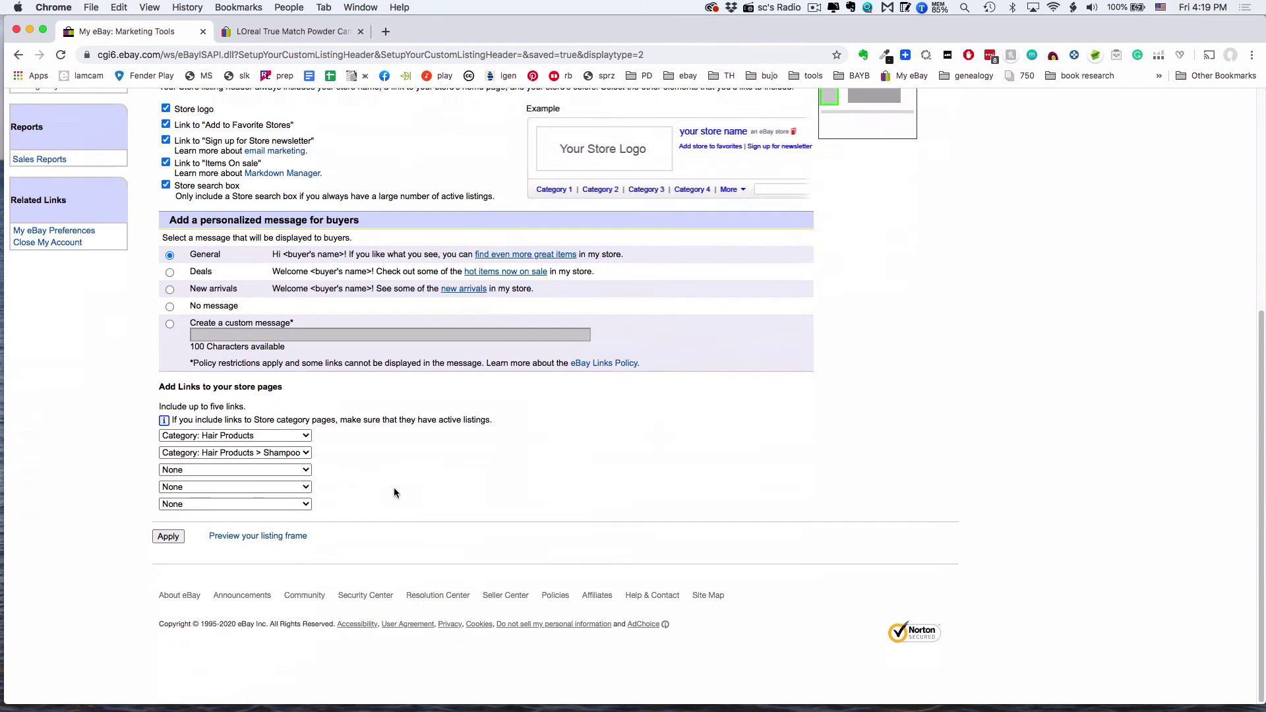
scroll(394, 488, up, 8)
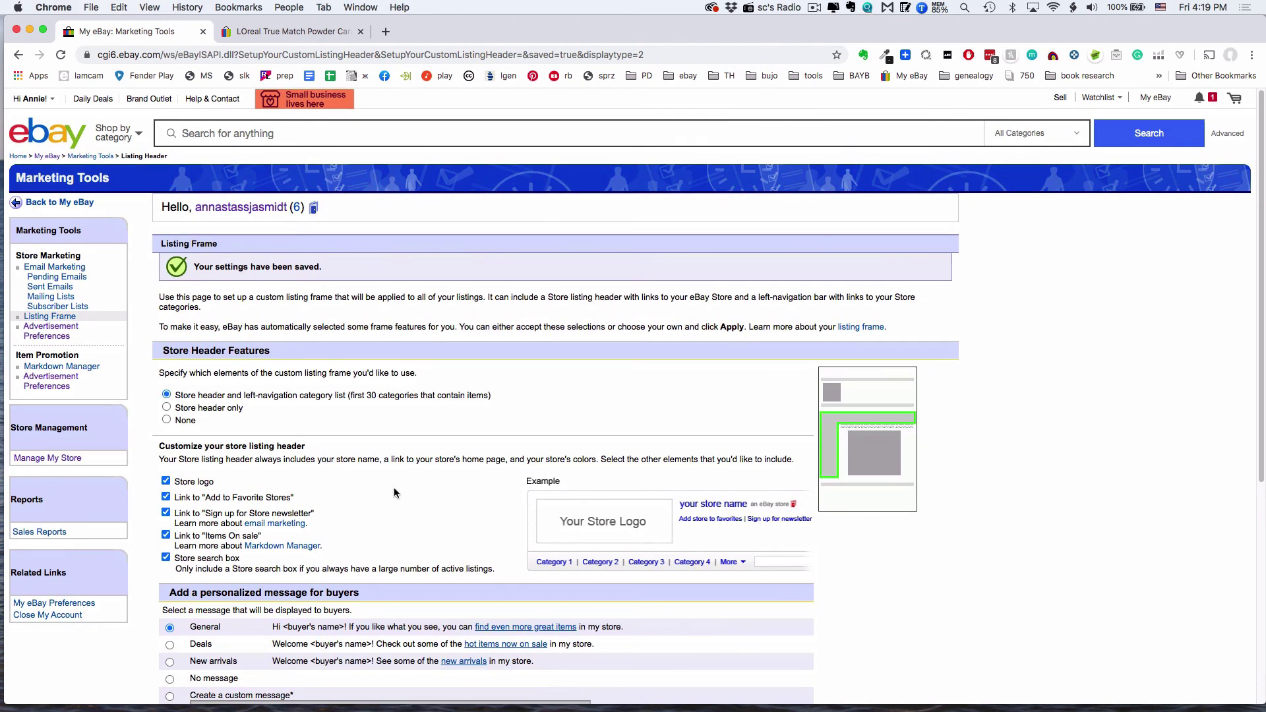